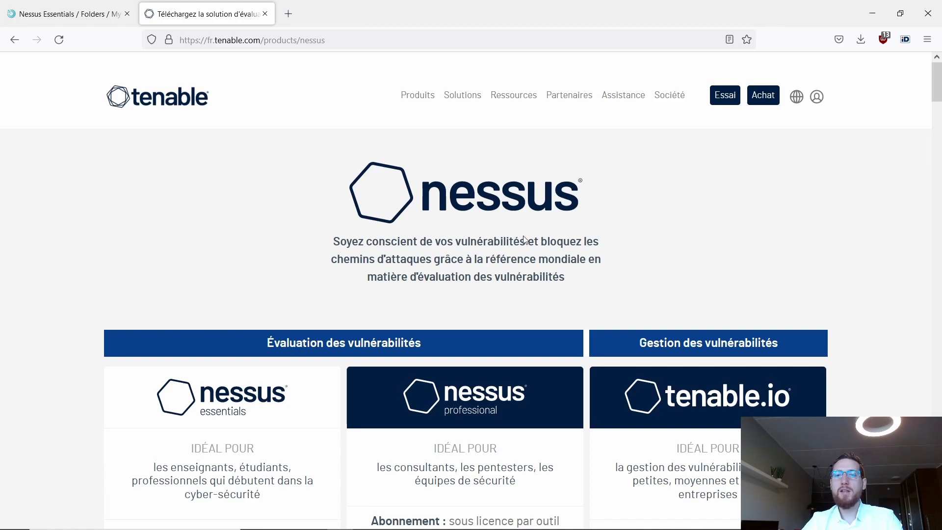
# - Review the Nessus Essentials, Nessus Professional and tenable.io offerings on the Tenable product page
pyautogui.scroll(-4, 669, 236)
pyautogui.scroll(-4, 279, 324)
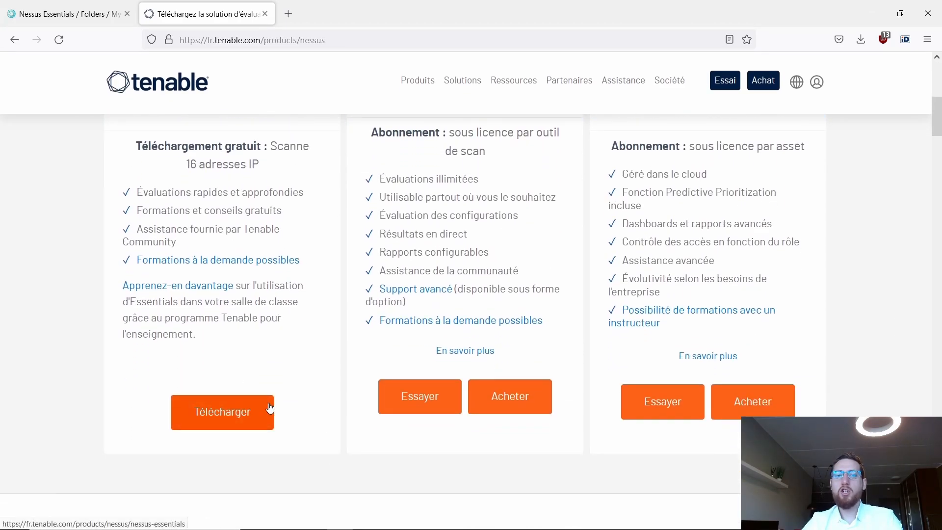
pyautogui.scroll(1, 308, 399)
pyautogui.scroll(3, 307, 399)
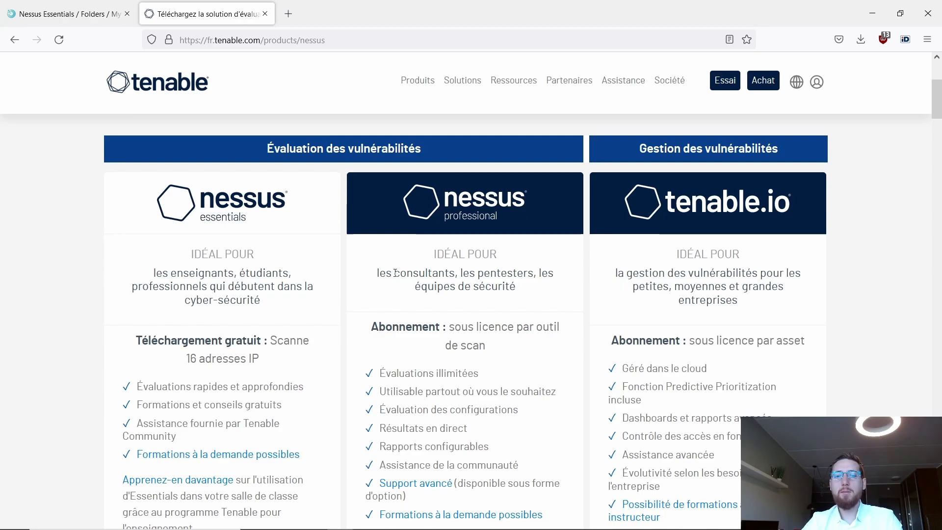
# - Switch to the Nessus Essentials console, create a scan folder named Test and open it
pyautogui.click(69, 14)
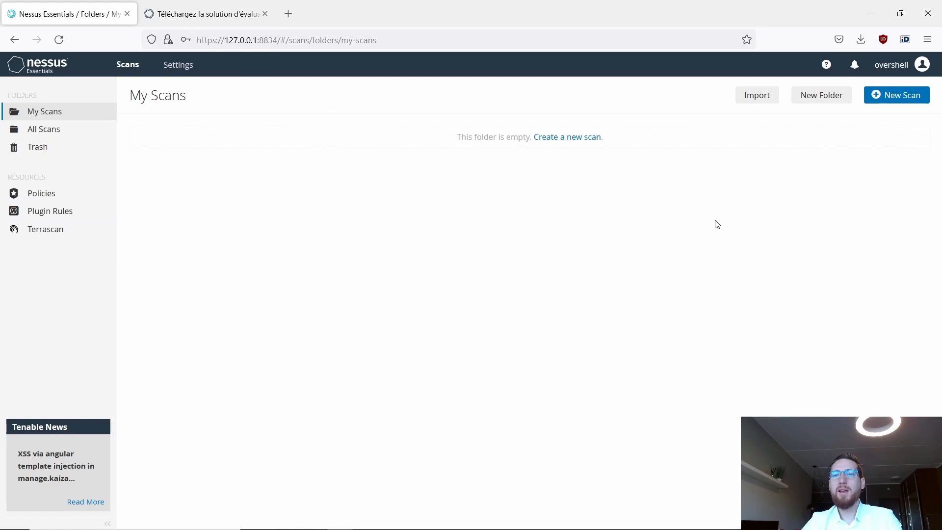
pyautogui.click(822, 94)
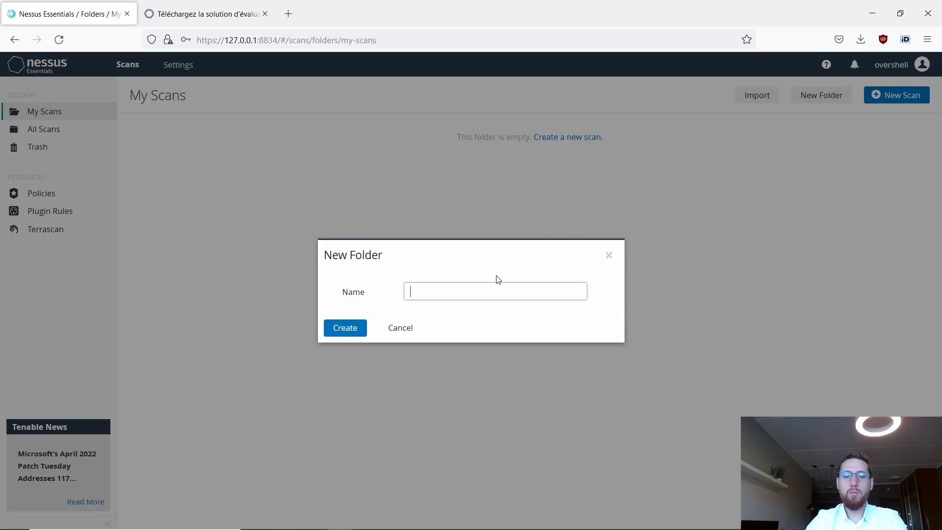
pyautogui.write('Test')
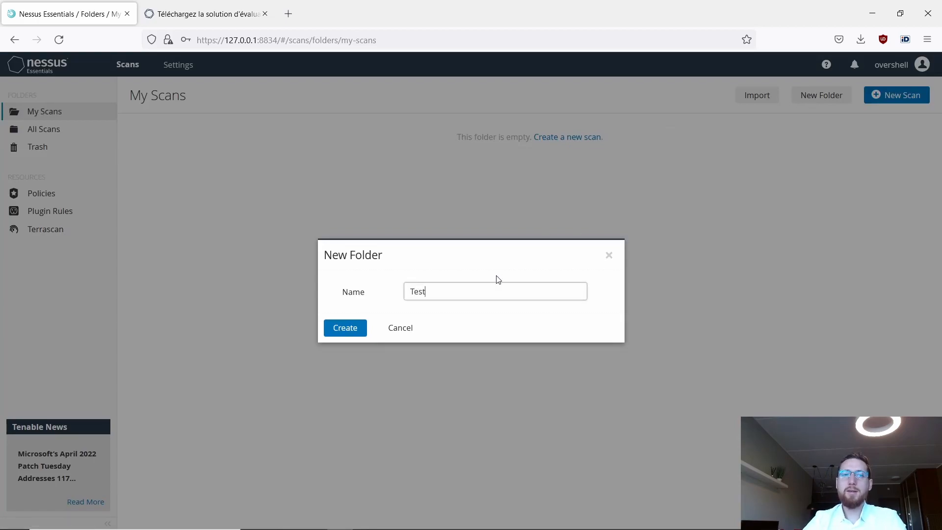
pyautogui.click(356, 324)
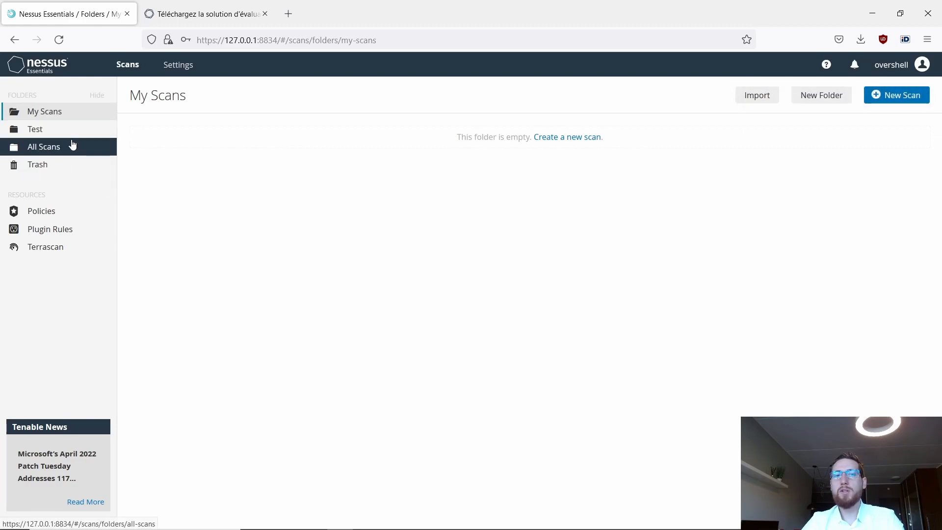
pyautogui.click(85, 133)
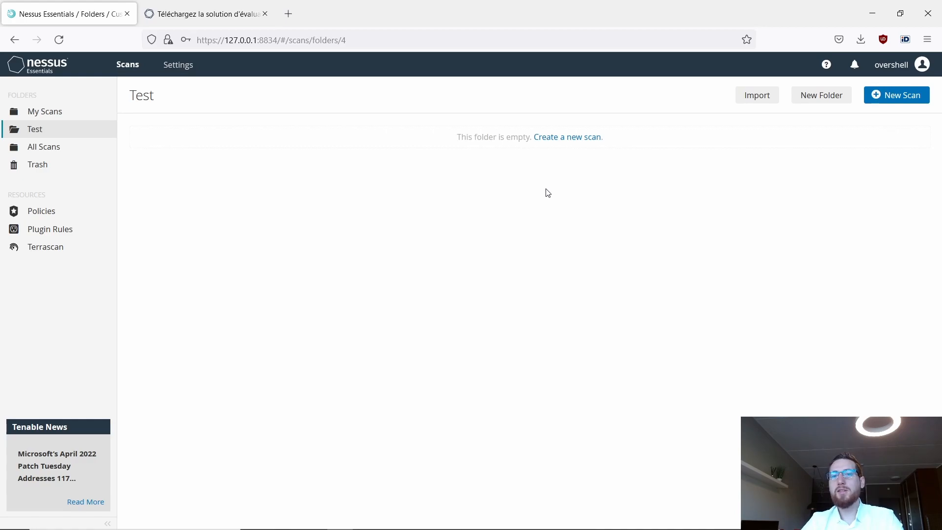
# - Start a new scan in the Test folder using the Advanced Scan template
pyautogui.click(575, 138)
pyautogui.scroll(-1, 575, 142)
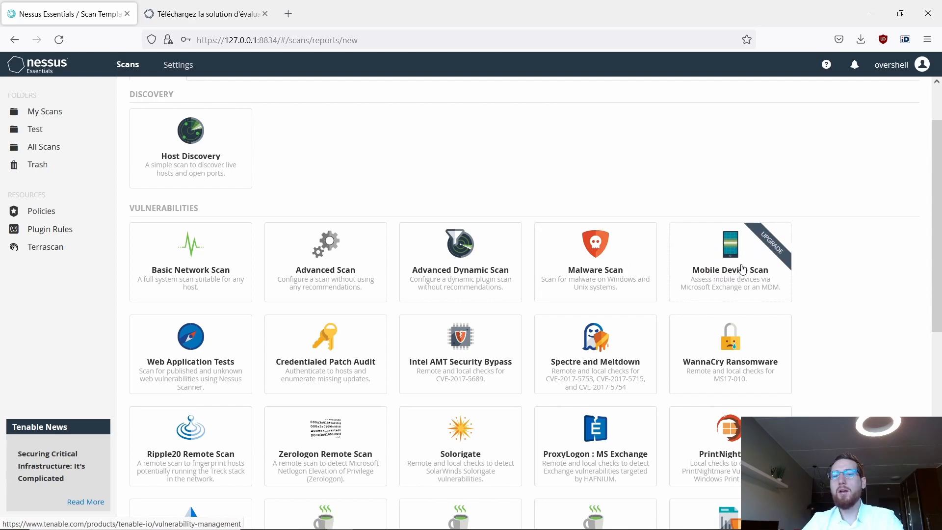
pyautogui.scroll(-4, 592, 277)
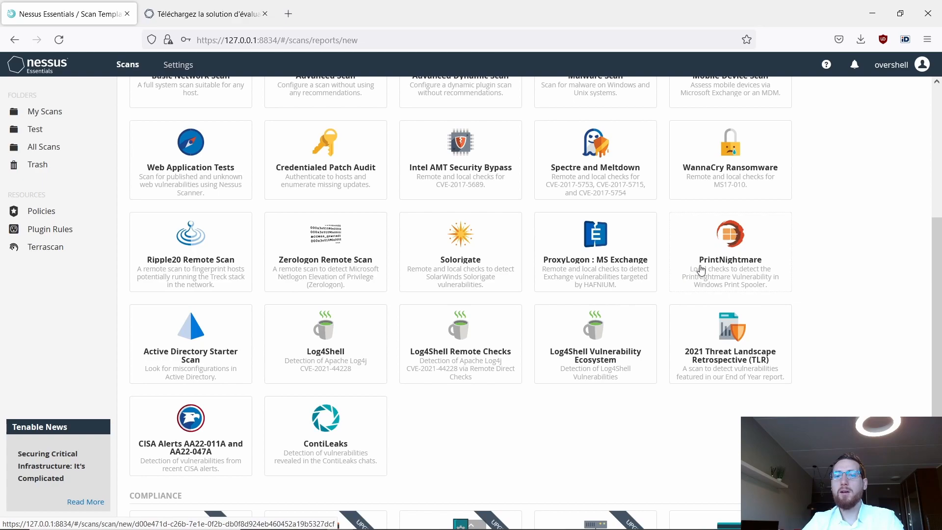
pyautogui.scroll(-2, 700, 270)
pyautogui.scroll(-3, 701, 271)
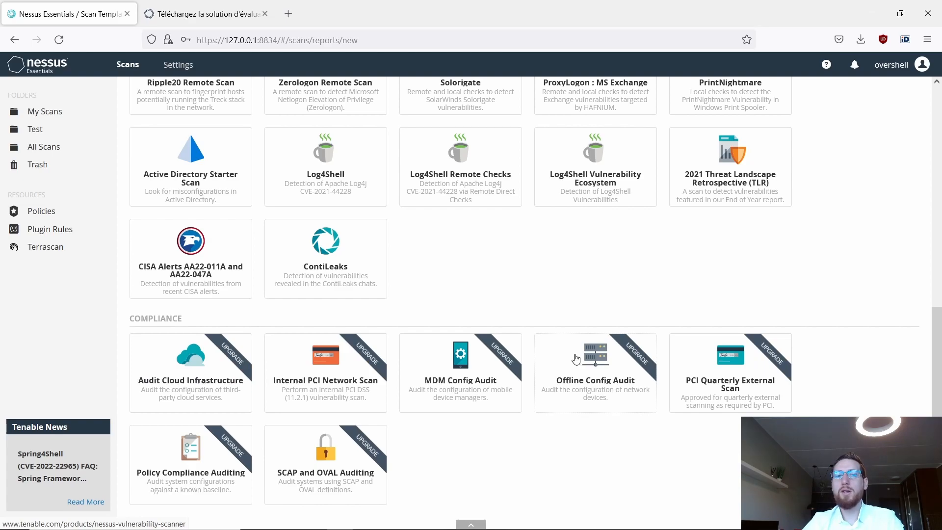
pyautogui.scroll(6, 576, 360)
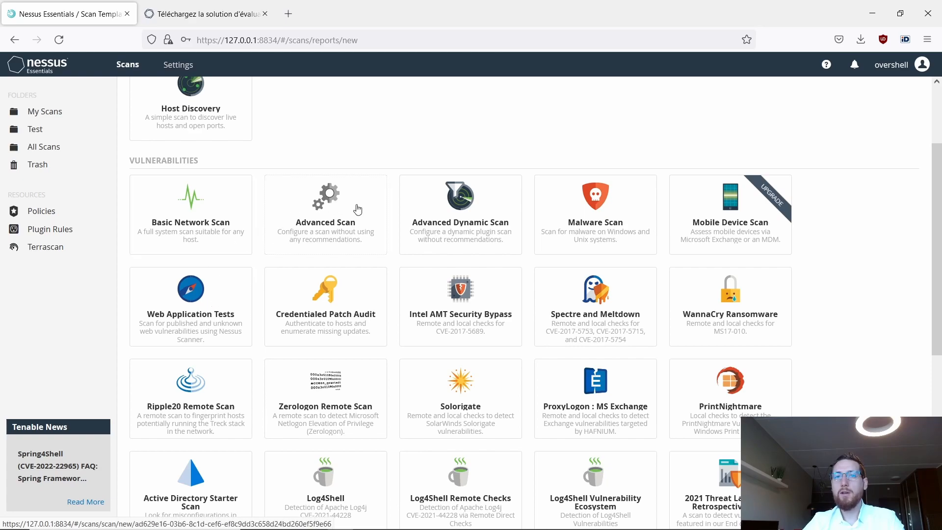
pyautogui.click(347, 214)
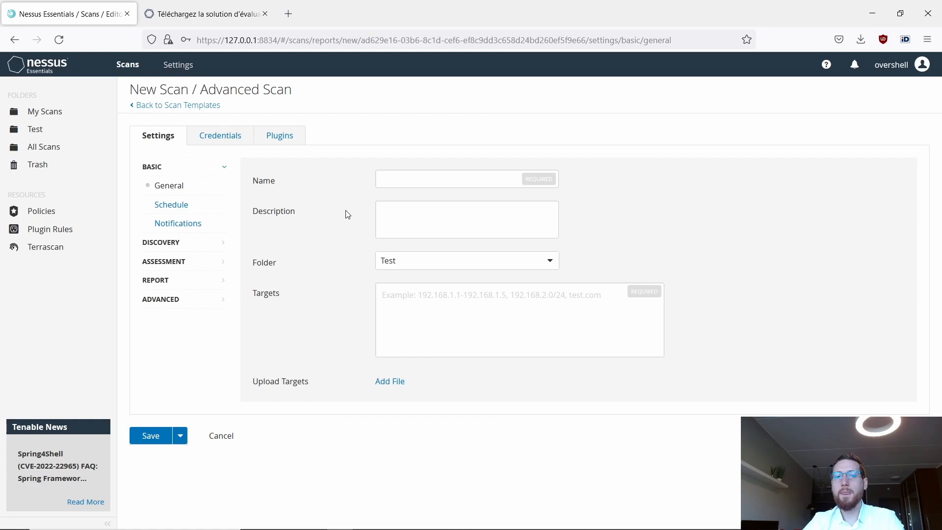
# - Name the advanced scan "machine 1 - Adv" and set its target to 192.168.1.146
pyautogui.click(419, 180)
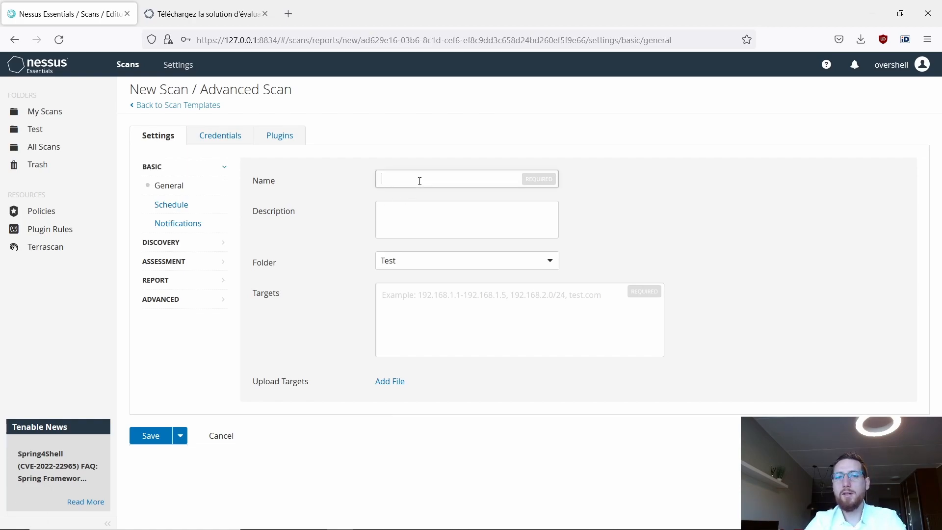
pyautogui.write('machine 1 - Adv')
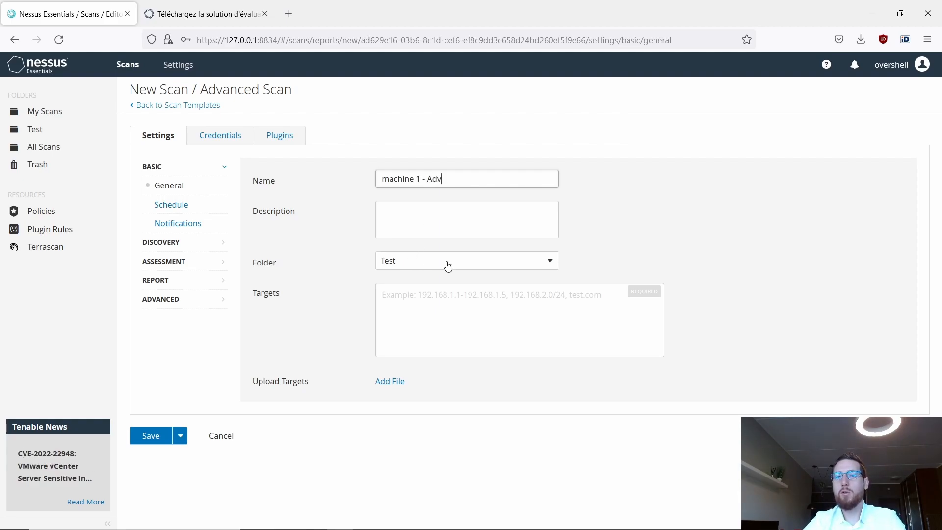
pyautogui.click(422, 296)
pyautogui.write('2.168.1.146')
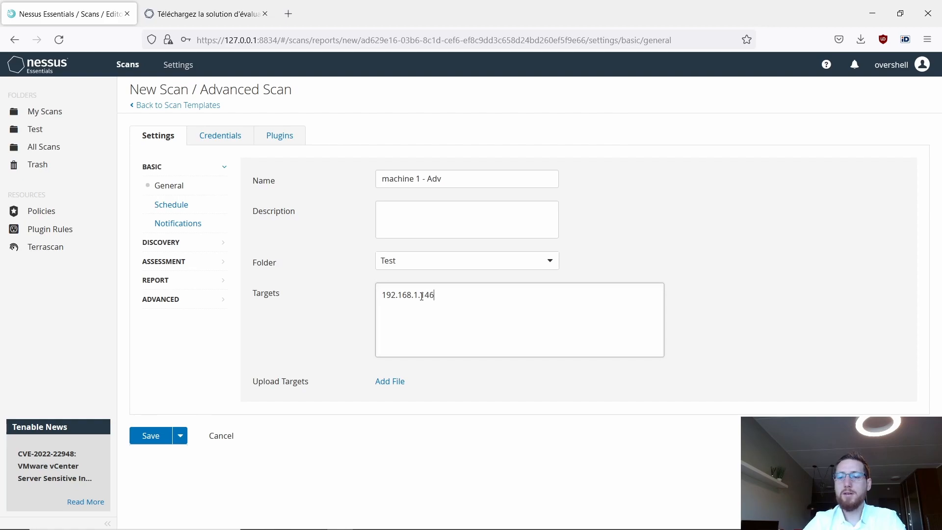
pyautogui.write('-254')
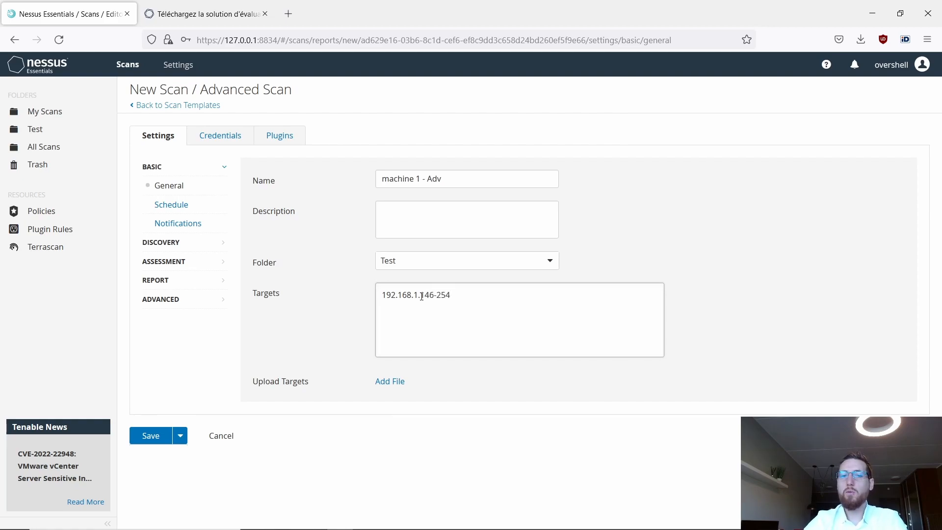
pyautogui.press('BackSpace')
pyautogui.press('BackSpace')
pyautogui.press('BackSpace')
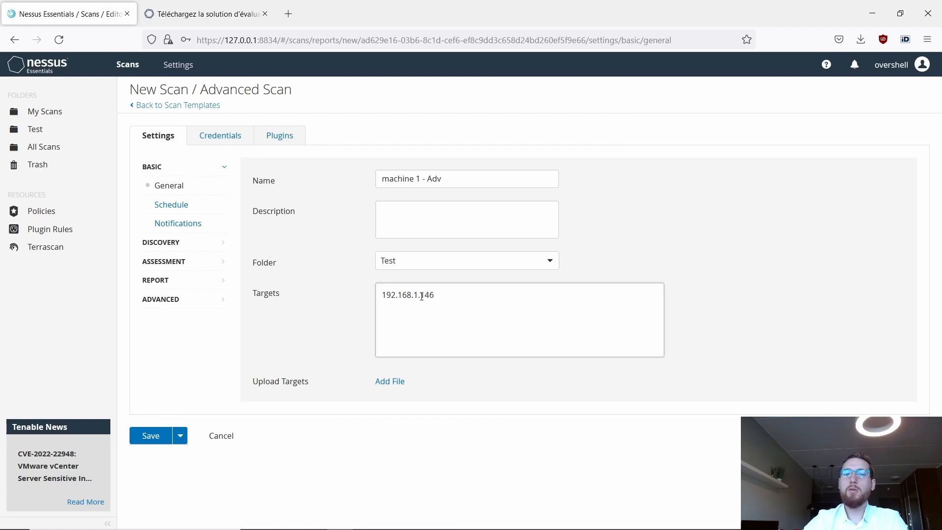
# - Check the scan's schedule settings and turn off pinging the remote host under host discovery
pyautogui.click(186, 206)
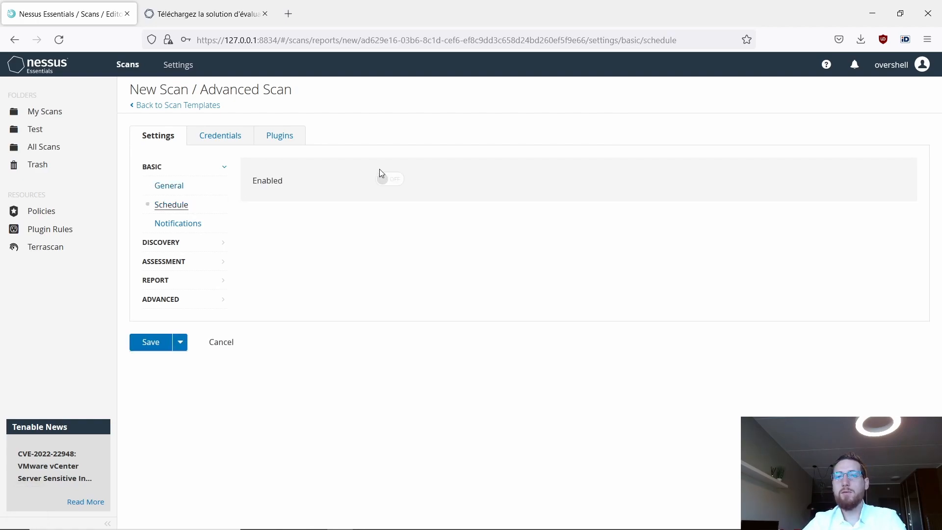
pyautogui.click(180, 244)
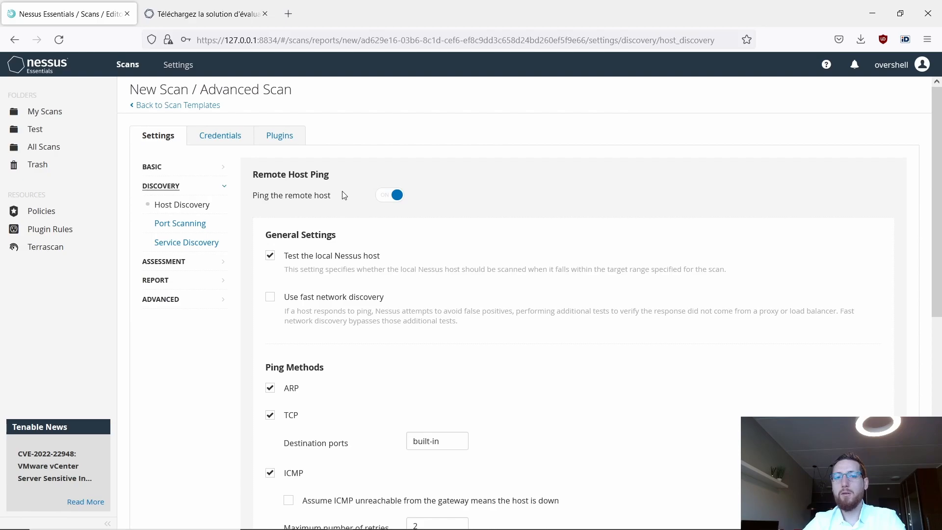
pyautogui.click(388, 196)
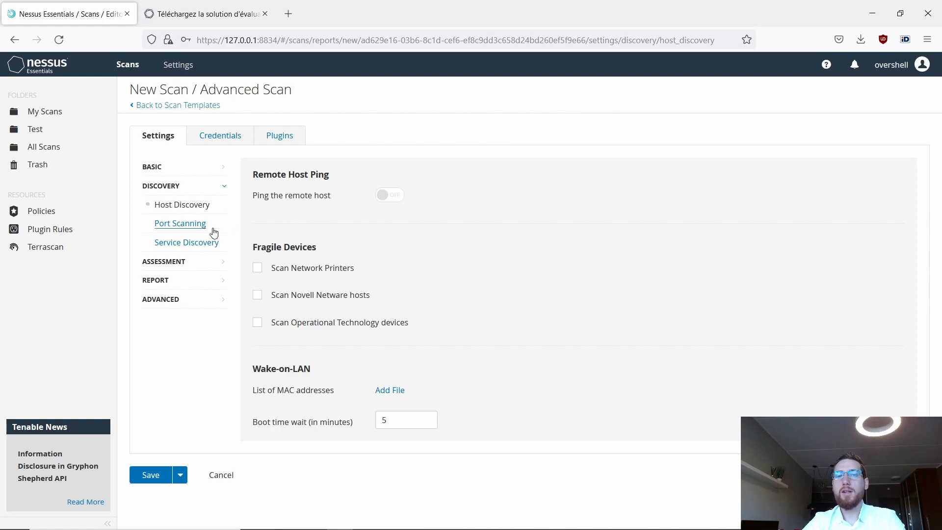
# - Review the port scanning settings, including the local port enumerators and network port scanners
pyautogui.click(199, 225)
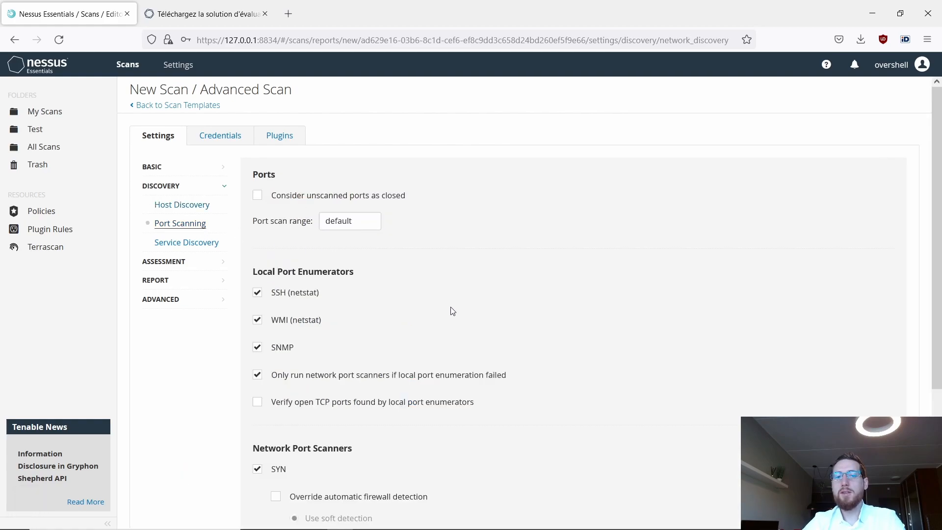
pyautogui.scroll(-3, 449, 310)
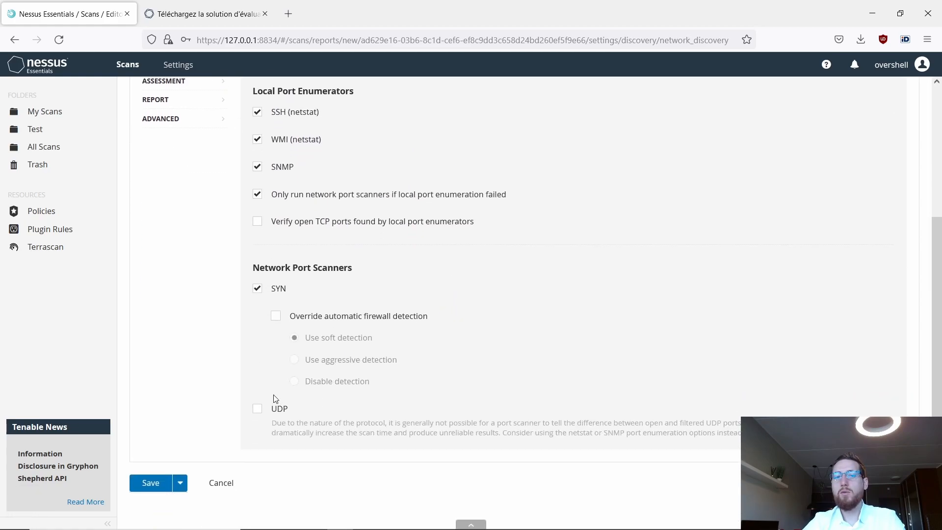
pyautogui.scroll(3, 281, 411)
# - Temporarily enable web application scanning in the assessment settings to view its options, and turn it off again
pyautogui.click(195, 264)
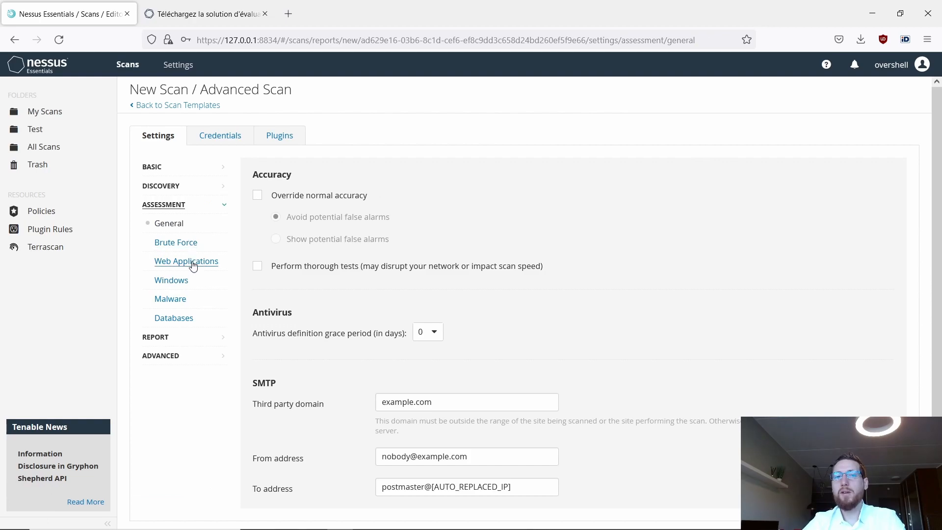
pyautogui.click(193, 265)
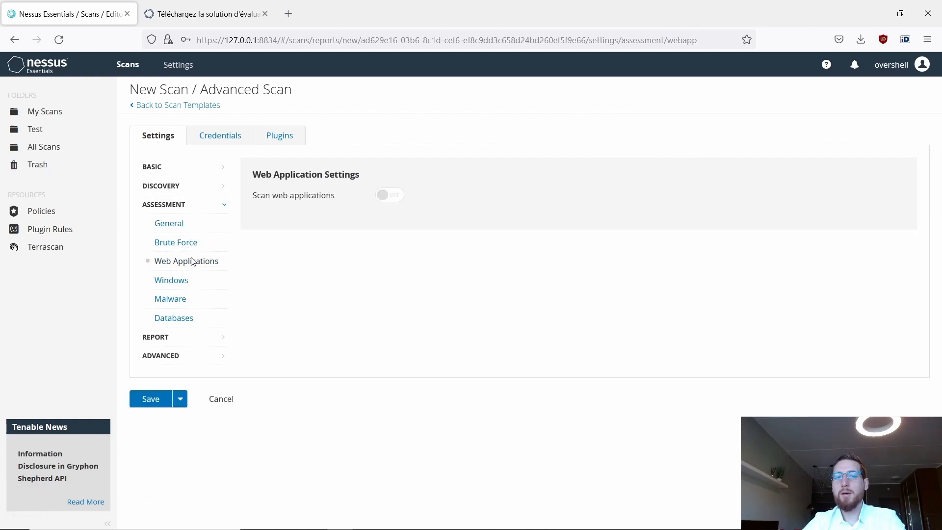
pyautogui.click(384, 196)
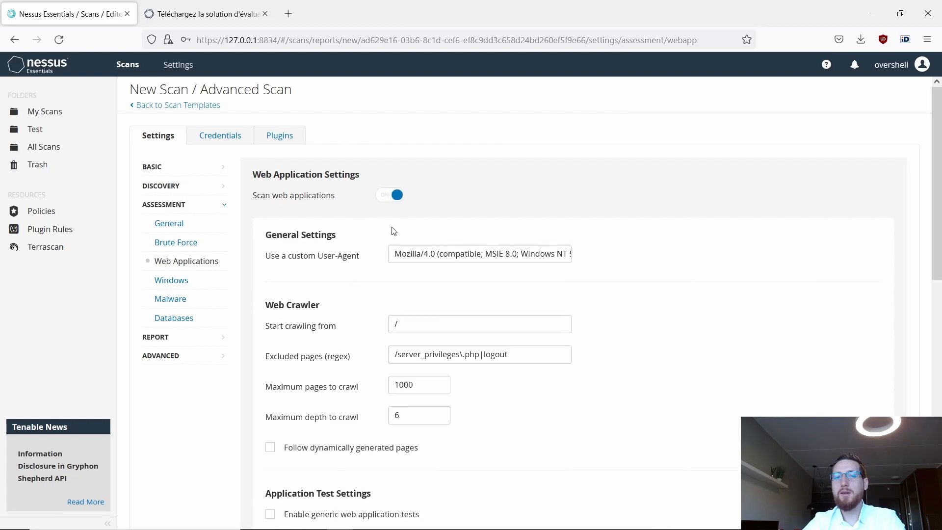
pyautogui.click(383, 198)
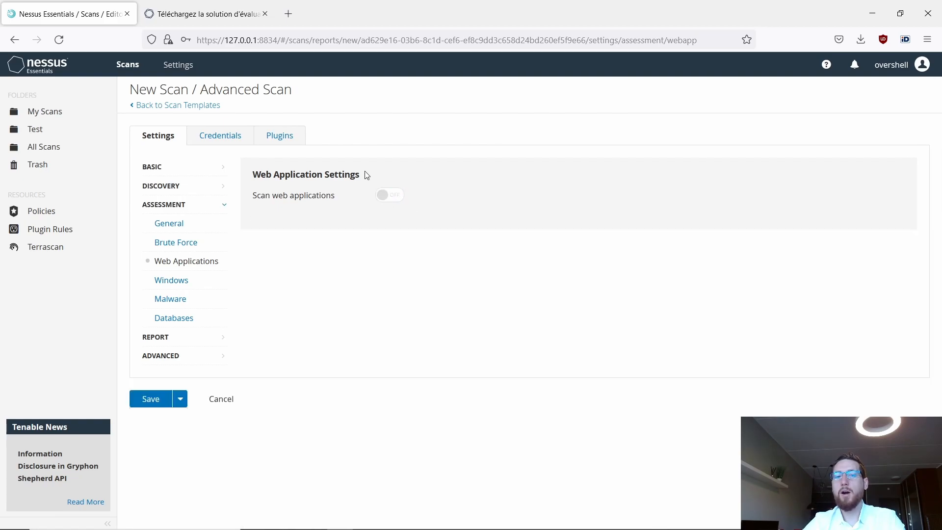
# - Examine the brute force assessment options and the plugin families of the advanced scan
pyautogui.click(177, 244)
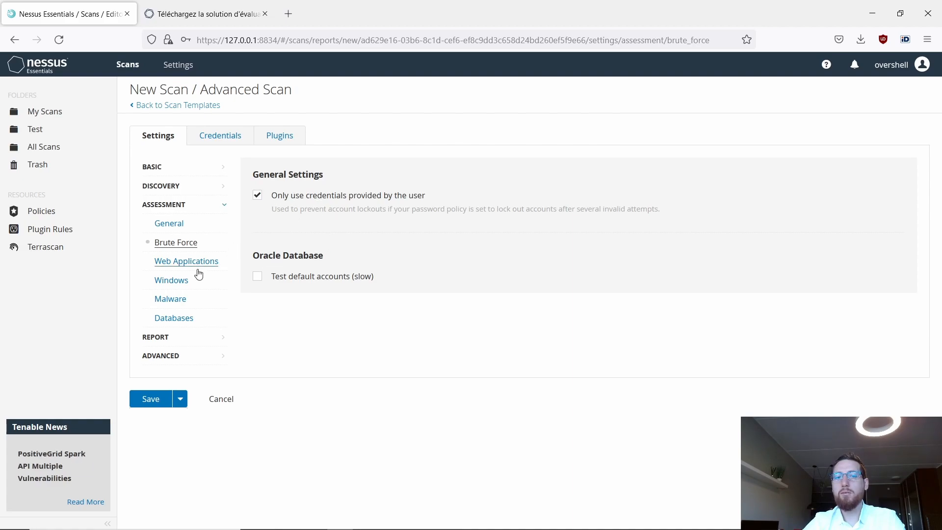
pyautogui.moveTo(283, 196); pyautogui.dragTo(415, 196)
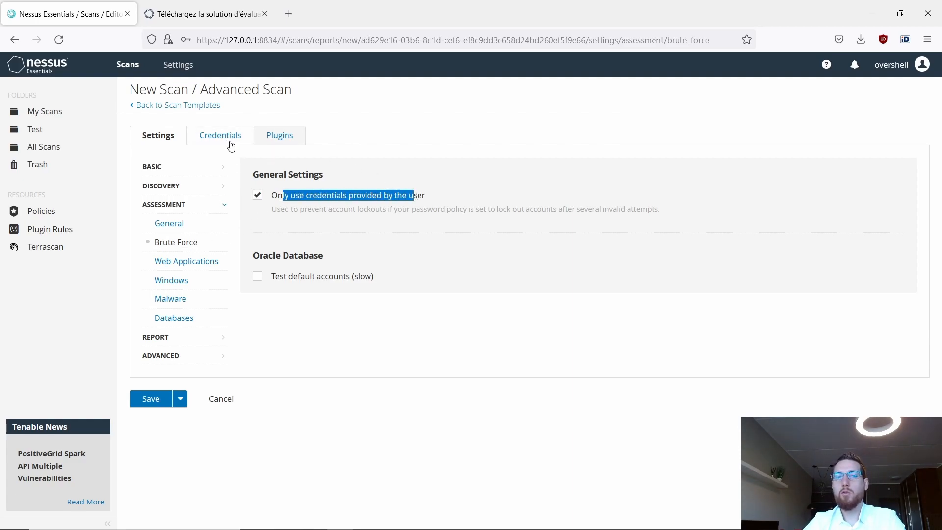
pyautogui.click(278, 137)
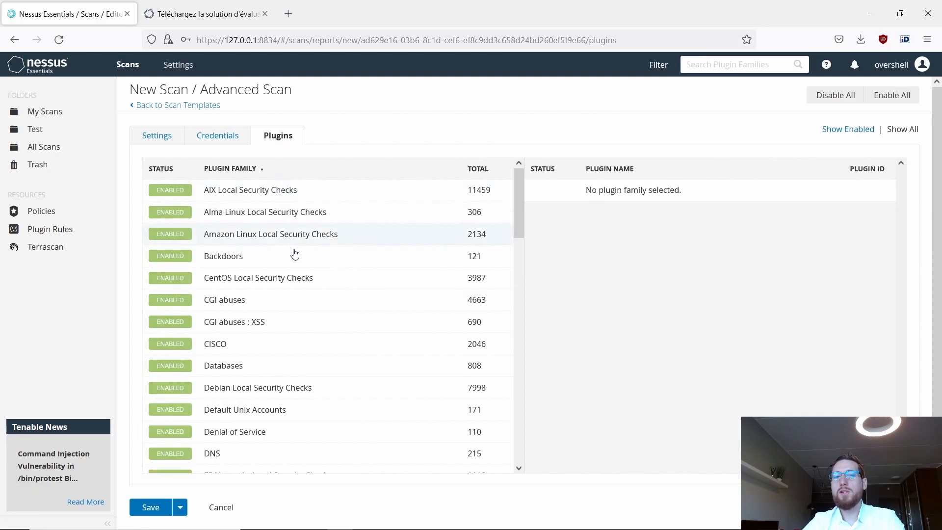
pyautogui.scroll(-5, 345, 302)
pyautogui.scroll(-10, 348, 302)
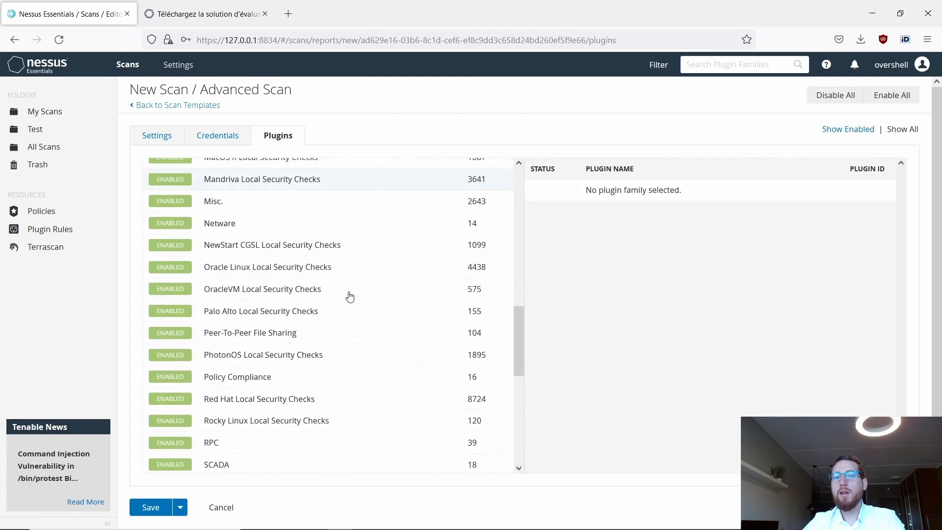
pyautogui.scroll(15, 351, 293)
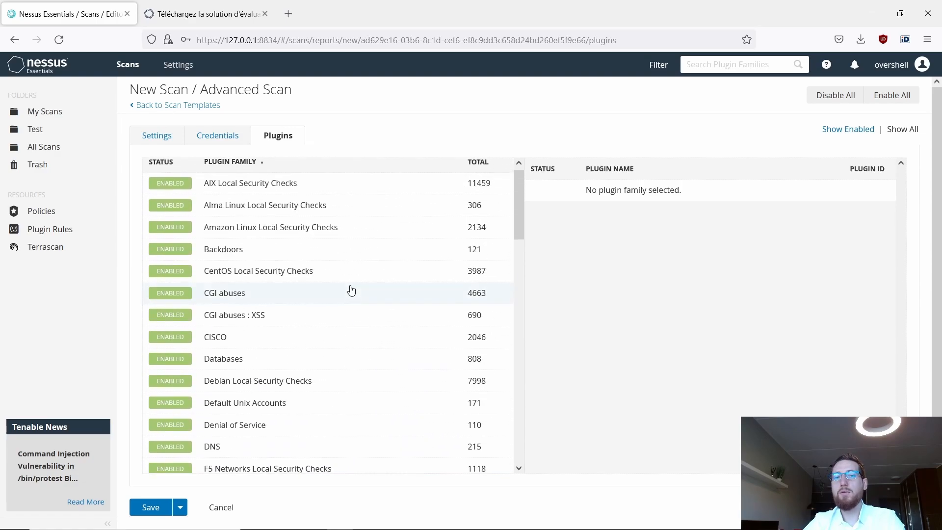
pyautogui.click(155, 135)
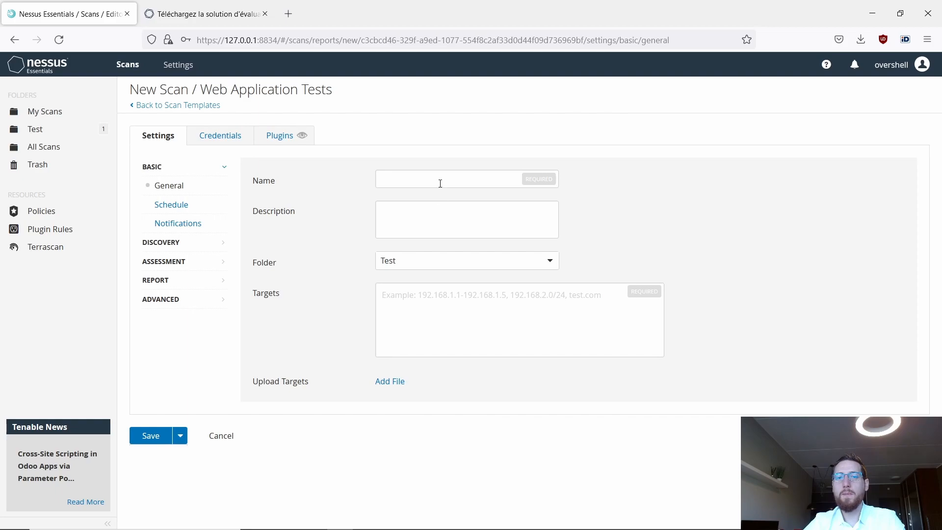
# - Name the new Web Application Tests scan "machine 1 - Webp" and enter its target IP address
pyautogui.click(440, 183)
pyautogui.write('machine 1')
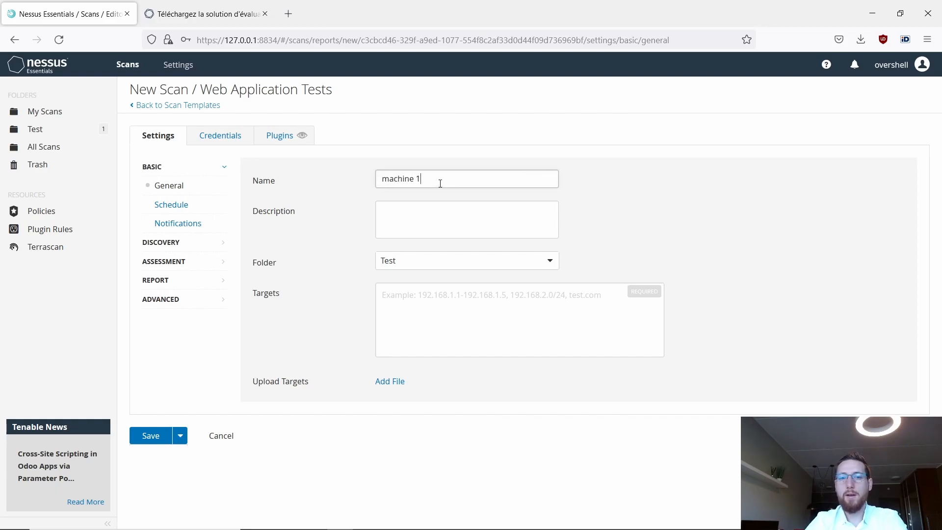
pyautogui.write(' - Webap')
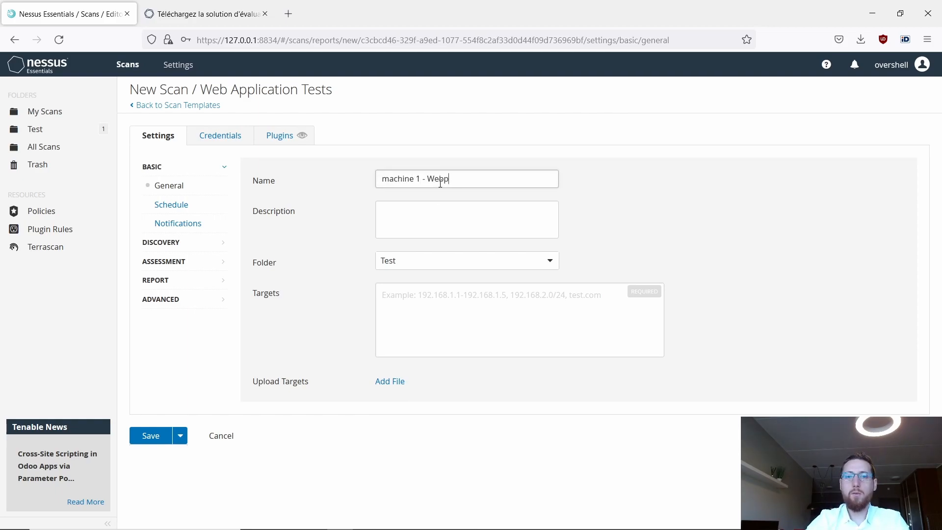
pyautogui.click(440, 301)
pyautogui.write('192.168')
# - Set the web application scan's discovery type to Port scan (all ports) and its assessment type to Scan for all web vulnerabilities (complex)
pyautogui.click(161, 242)
pyautogui.click(450, 179)
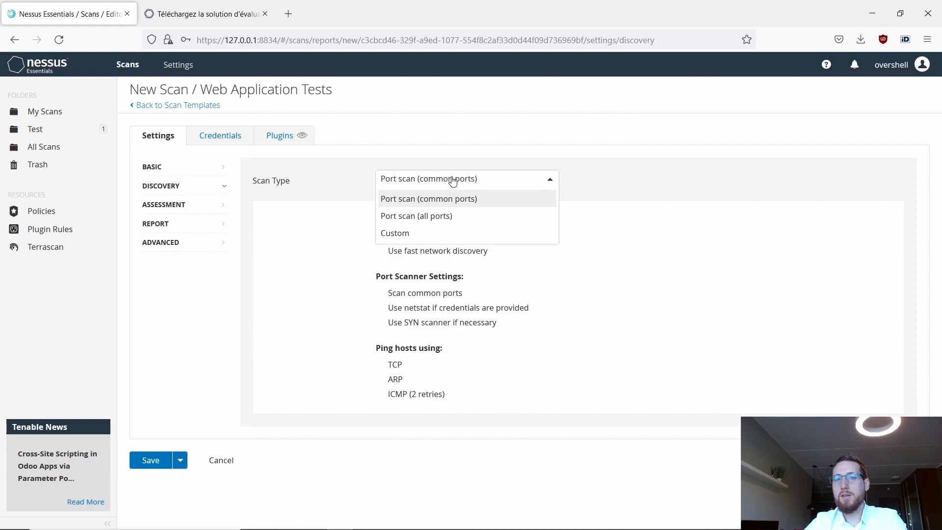
pyautogui.click(431, 219)
pyautogui.click(182, 205)
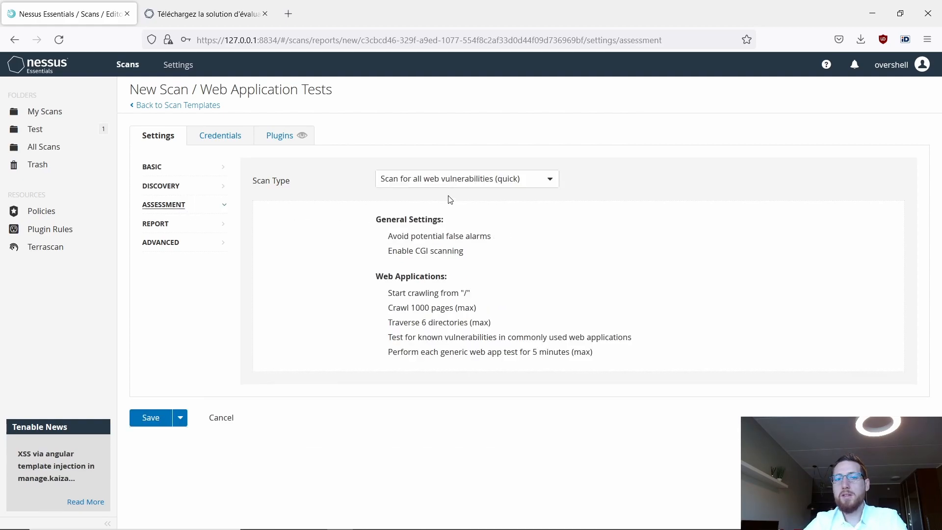
pyautogui.click(450, 182)
pyautogui.click(458, 239)
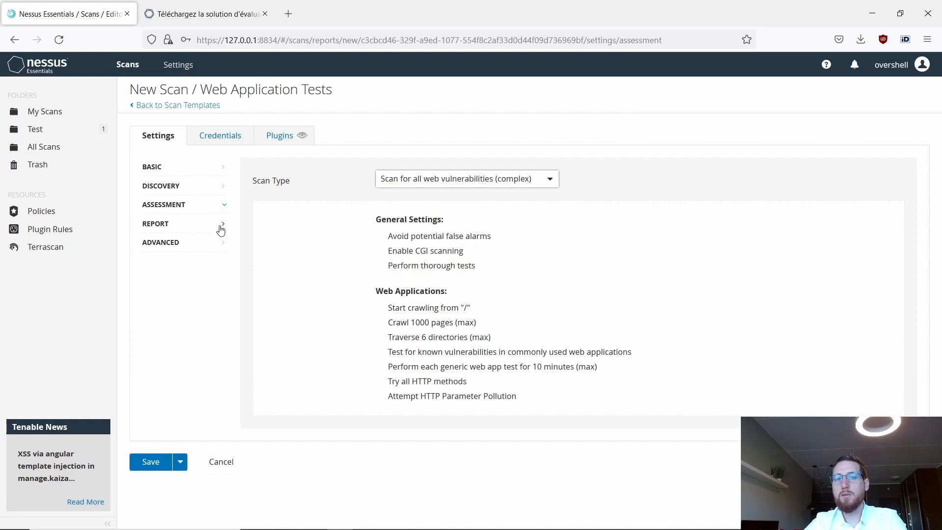
# - Check the advanced scan type options, keep Default, and save the web application scan
pyautogui.click(206, 243)
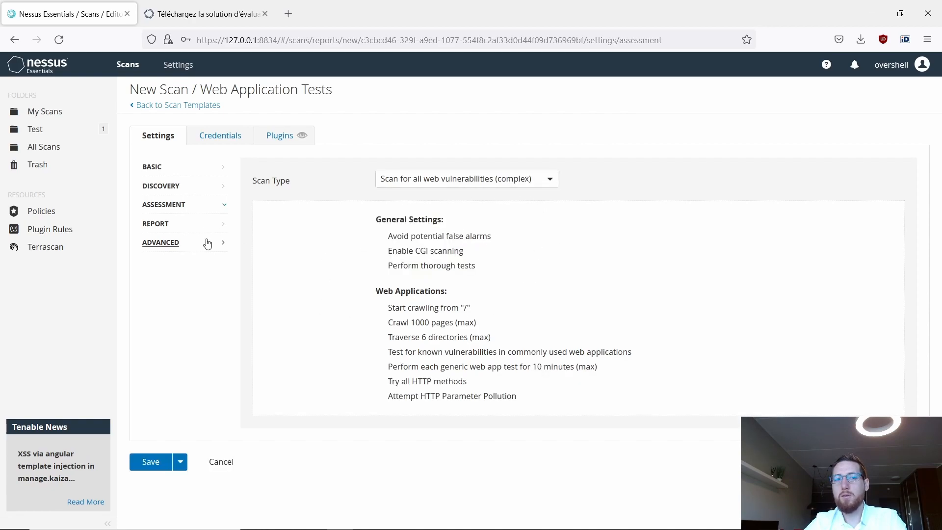
pyautogui.click(422, 188)
pyautogui.click(290, 192)
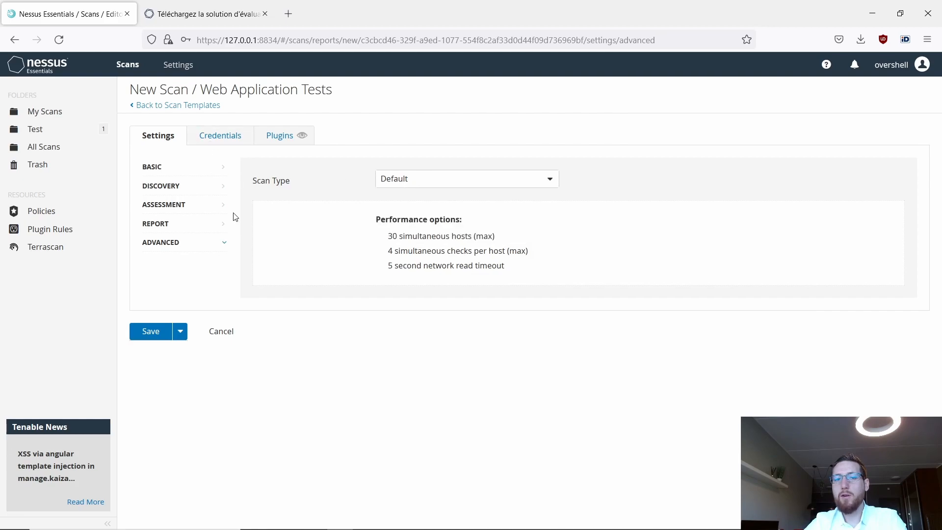
pyautogui.click(145, 335)
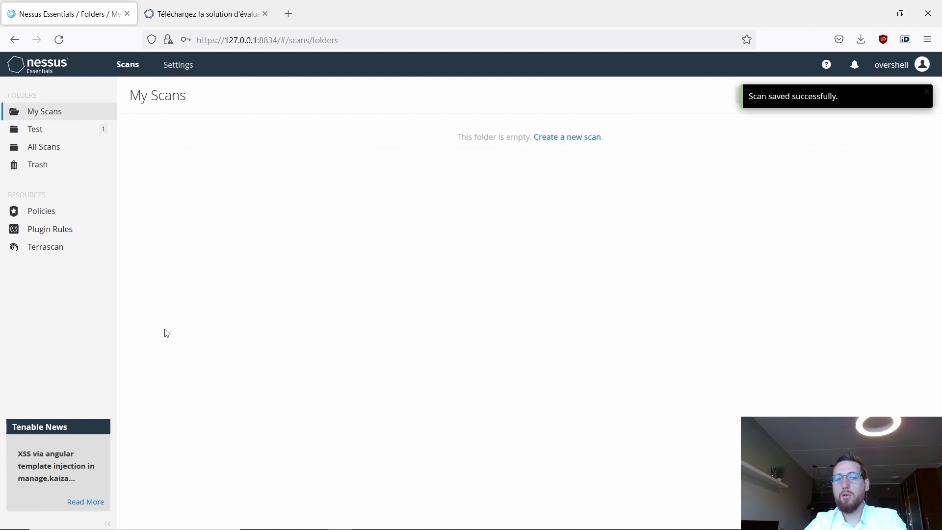
# - Open the Test folder and launch the machine 1 - Adv scan
pyautogui.click(63, 133)
pyautogui.click(883, 215)
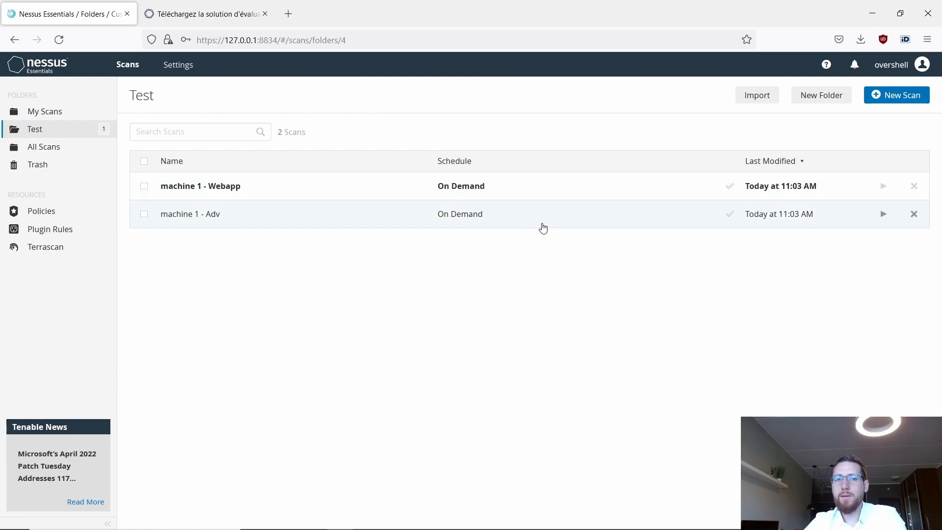
# - Open the machine 1 - Adv results and review the hosts, vulnerabilities, remediations, notes and scan history
pyautogui.click(593, 224)
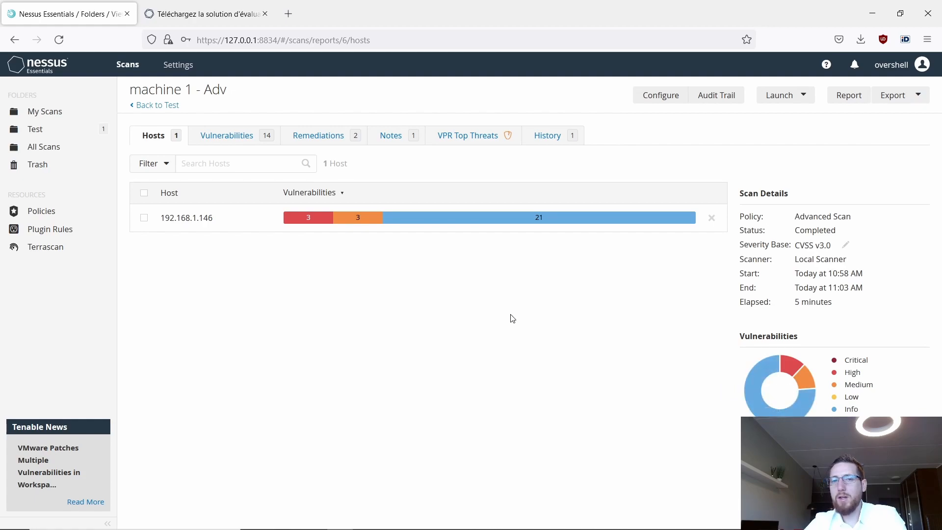
pyautogui.click(231, 139)
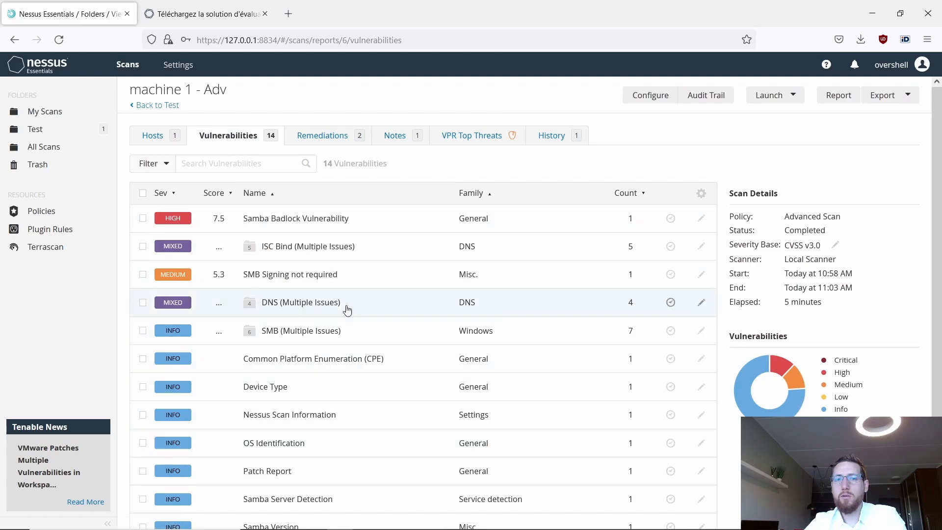
pyautogui.click(327, 142)
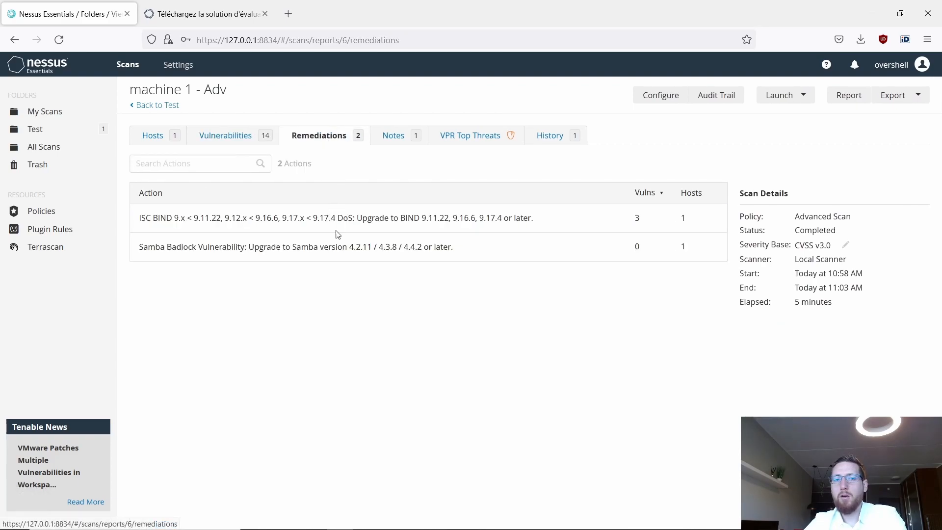
pyautogui.click(392, 142)
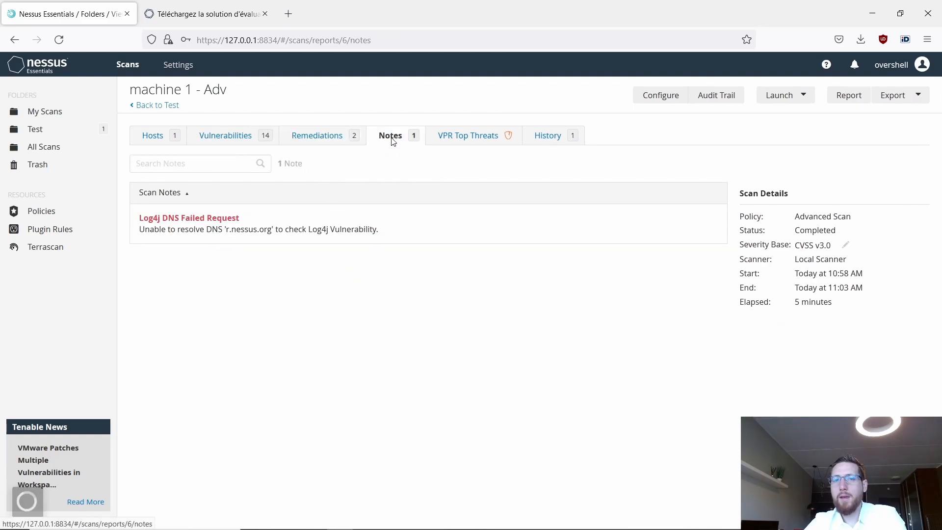
pyautogui.click(540, 147)
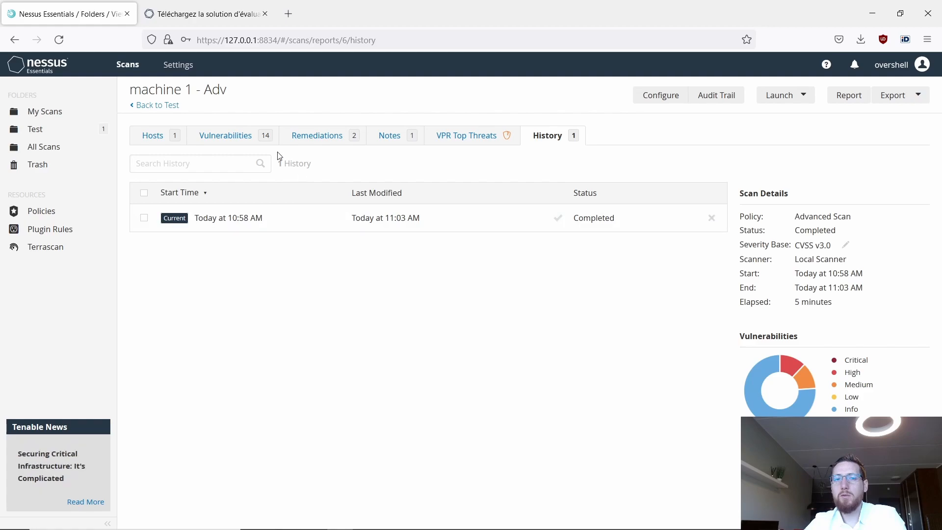
# - Disable grouping in the machine 1 - Adv vulnerability list to show each finding individually
pyautogui.click(228, 139)
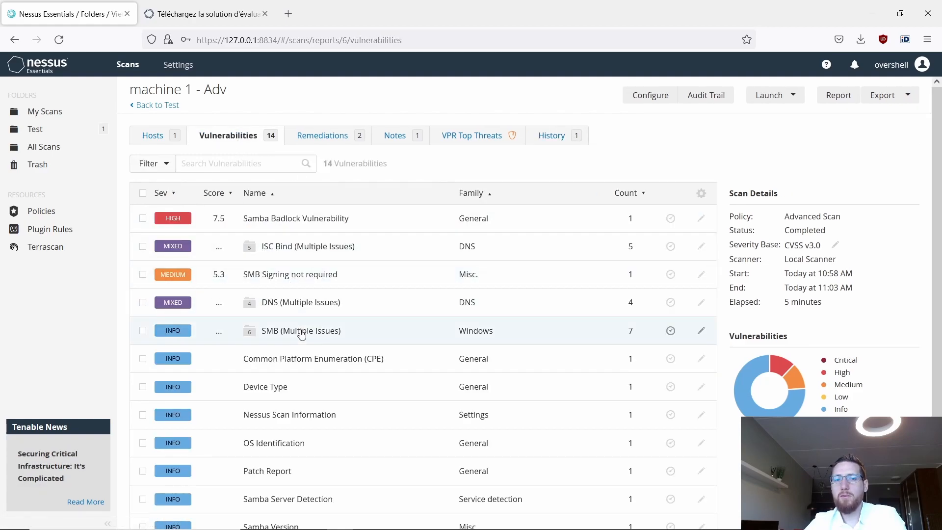
pyautogui.click(702, 193)
pyautogui.click(697, 217)
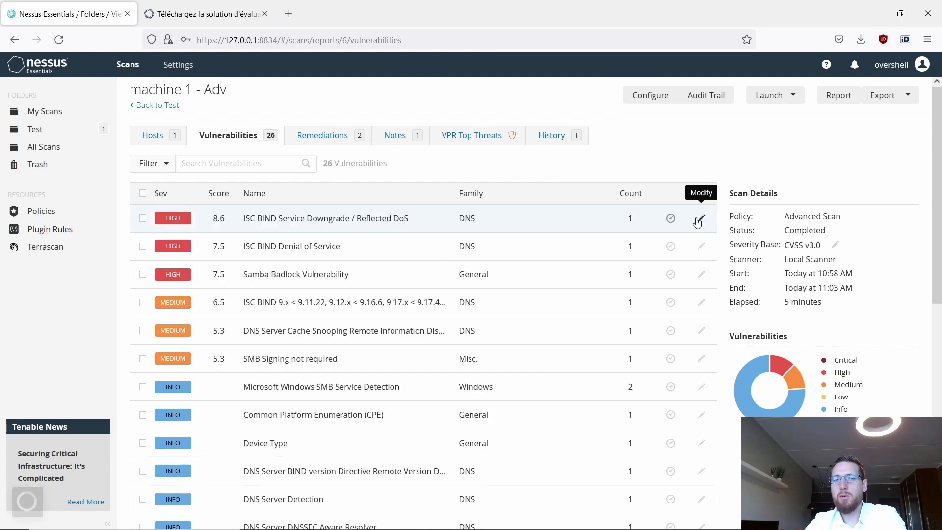